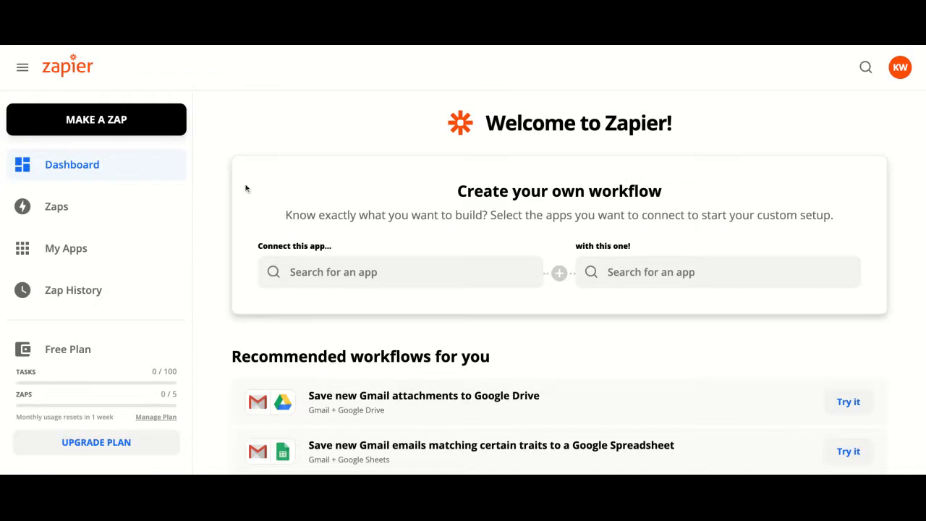
- Choose Stripe as the app to connect and ThankView as the app to connect it with
left_click(359, 272)
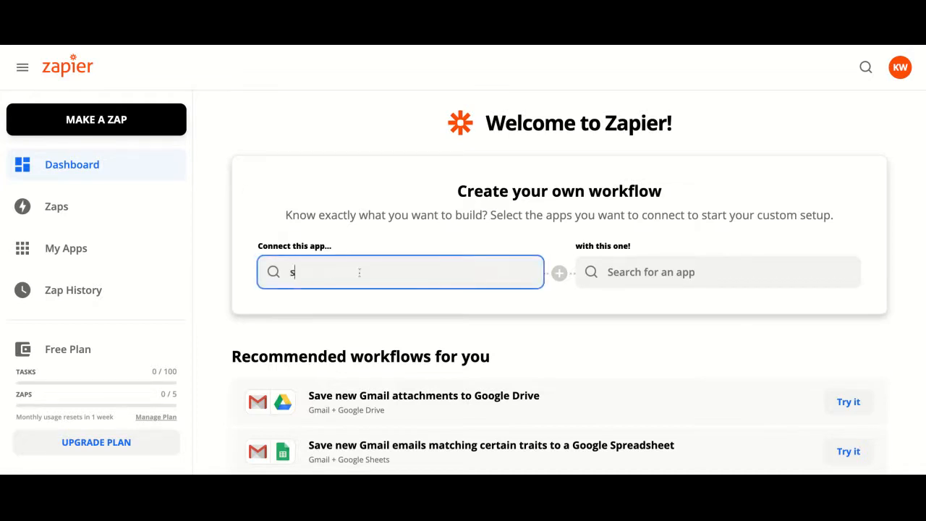
type("stripe")
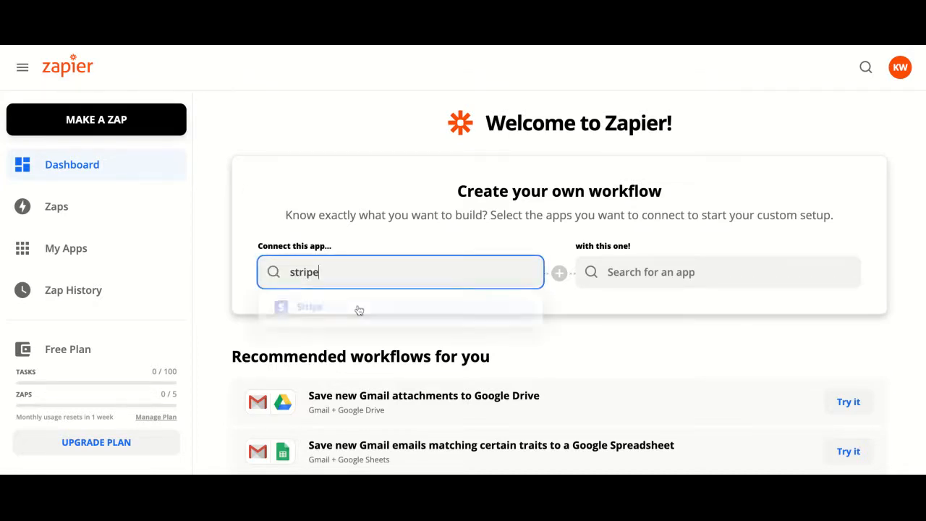
left_click(358, 310)
left_click(663, 277)
type("thankvie")
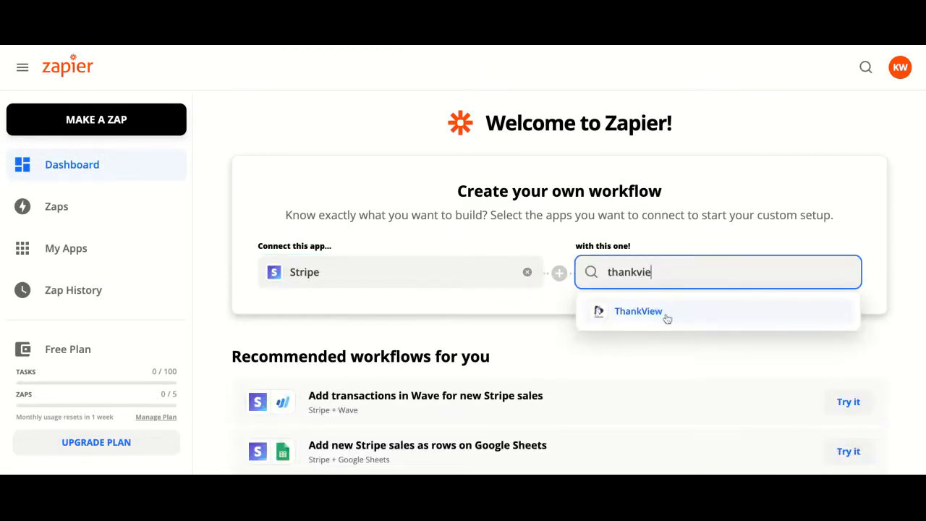
left_click(666, 315)
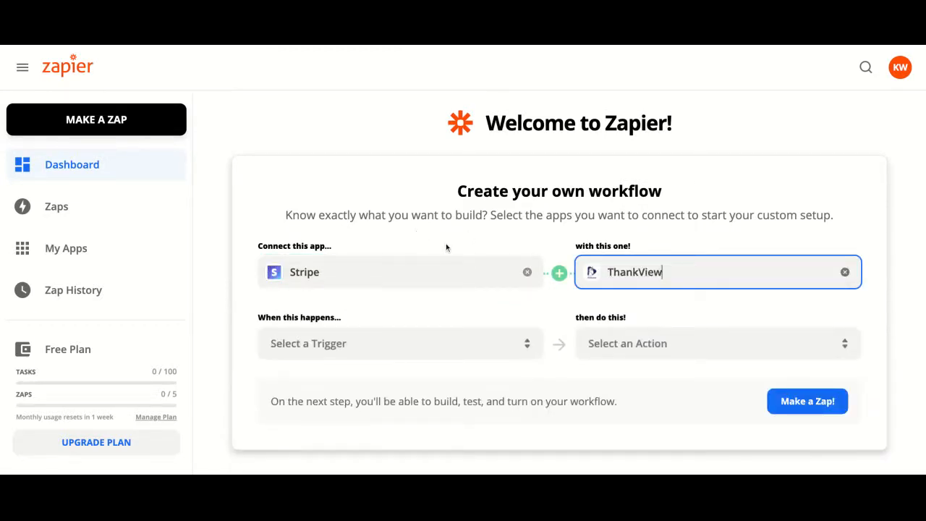
- Set New Charge as the trigger and Add Recipient to a Campaign as the action, and start building this Zap
left_click(329, 345)
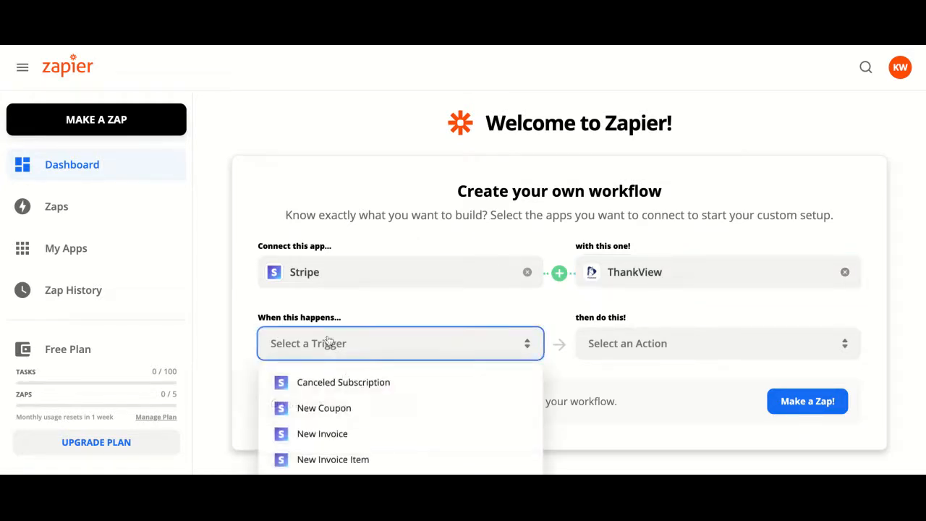
scroll(330, 427, "down", 5)
left_click(332, 428)
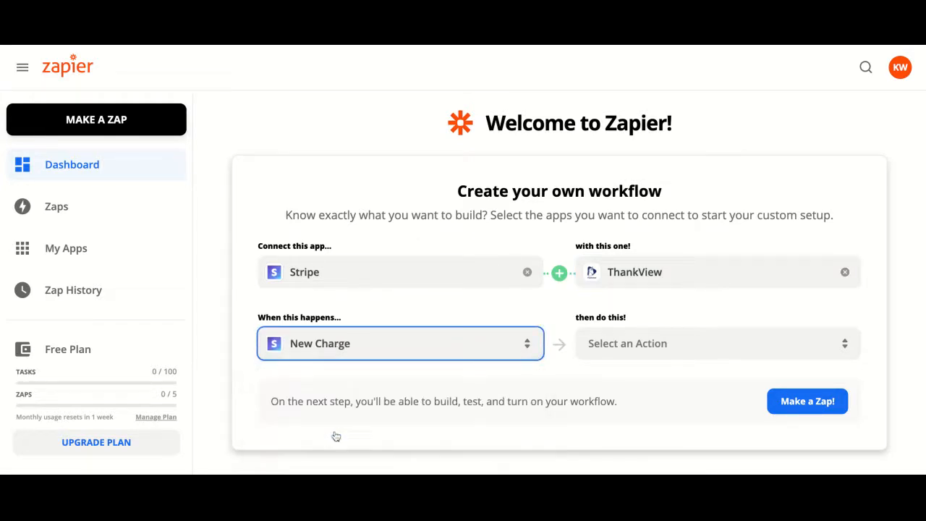
left_click(681, 346)
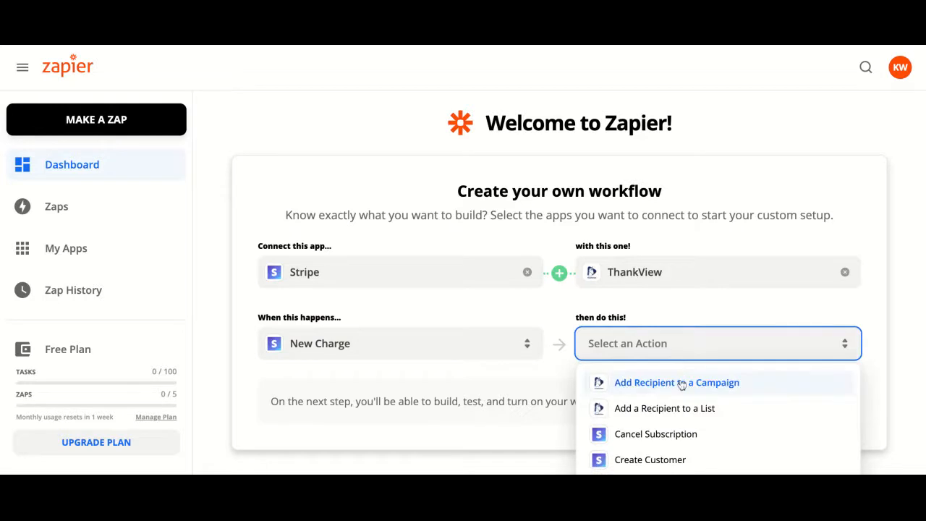
left_click(681, 385)
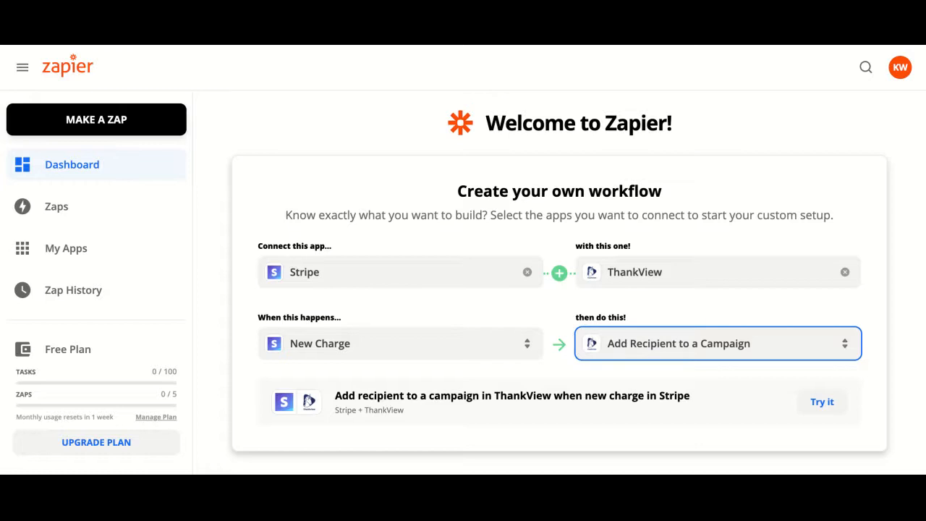
left_click(823, 403)
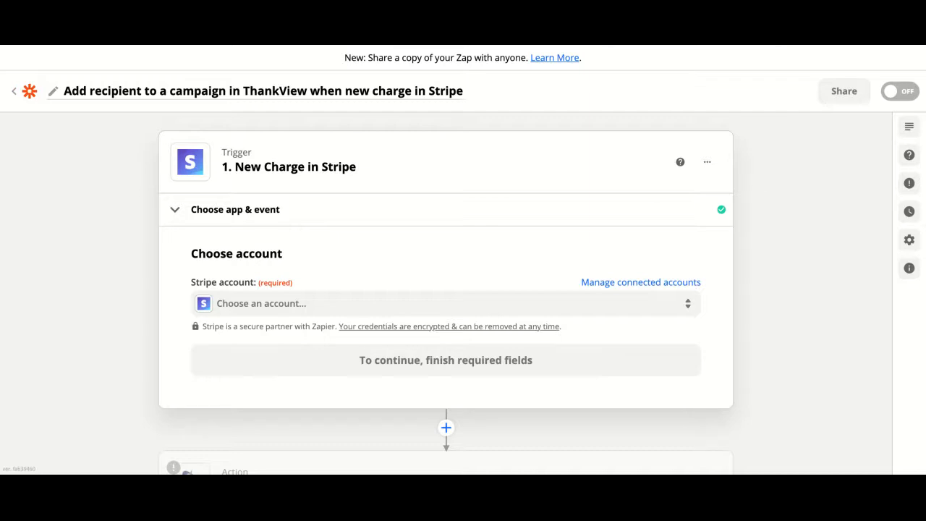
- Select the Stripe {{email}} account for the trigger and accept the trigger setup with Include Failed Charges set to True
left_click(339, 307)
left_click(213, 410)
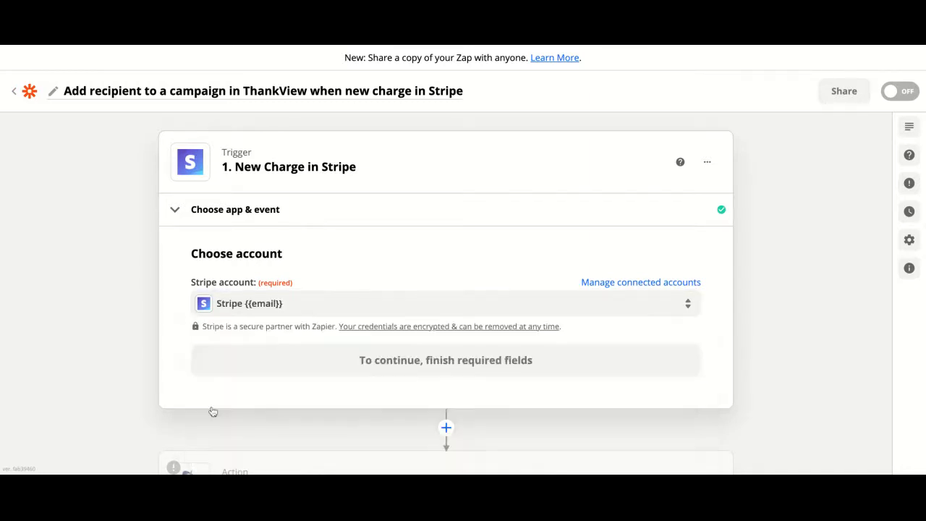
left_click(405, 361)
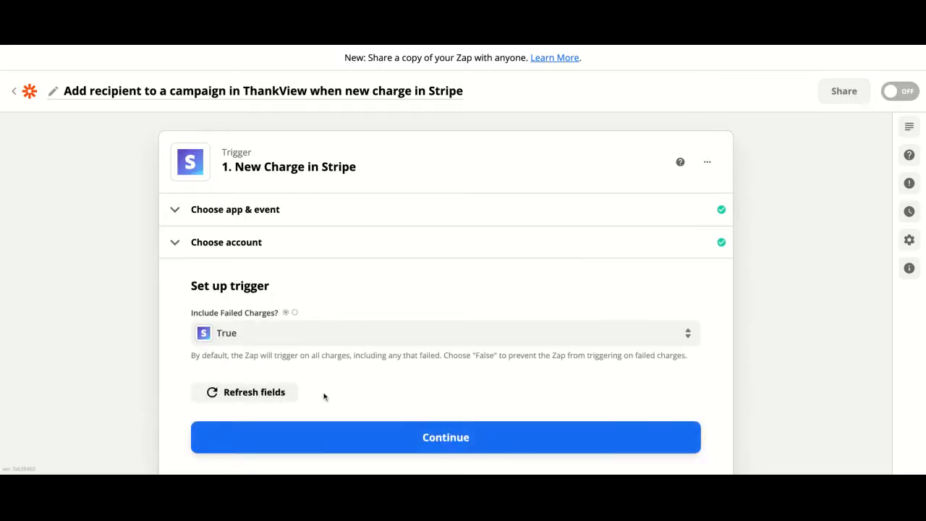
left_click(320, 439)
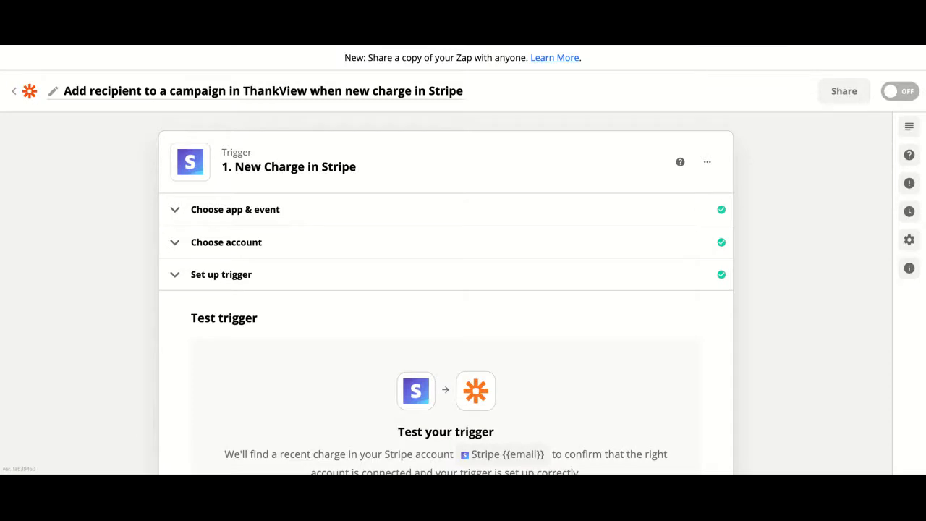
- Test the New Charge trigger and proceed to the ThankView action with the sample charge
scroll(512, 379, "down", 3)
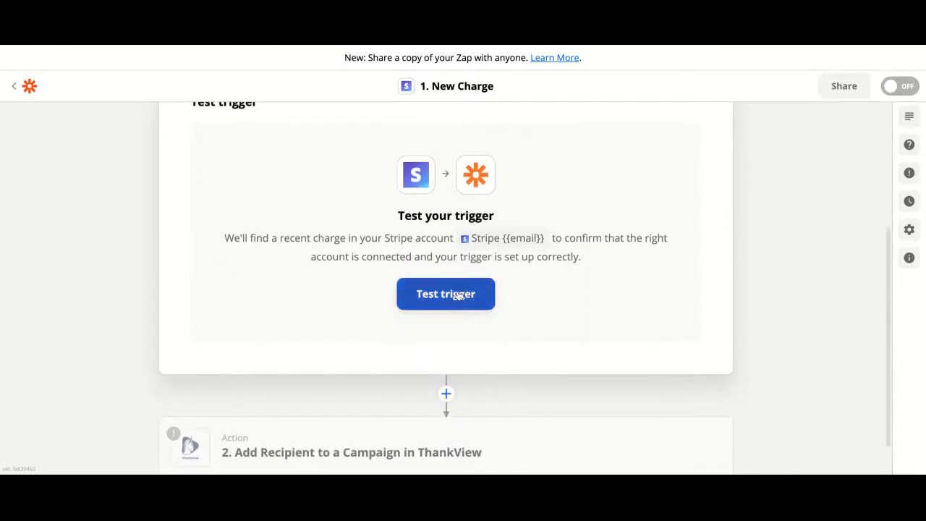
left_click(458, 296)
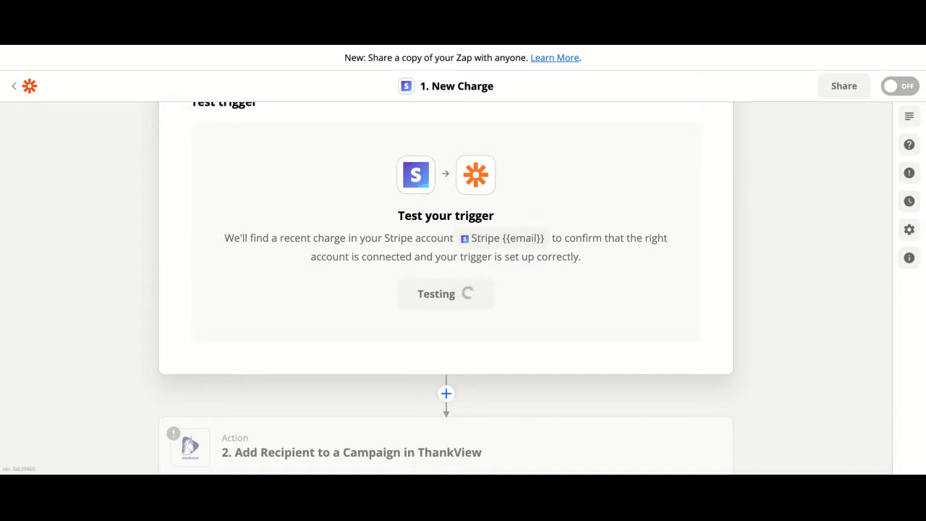
scroll(814, 325, "down", 1)
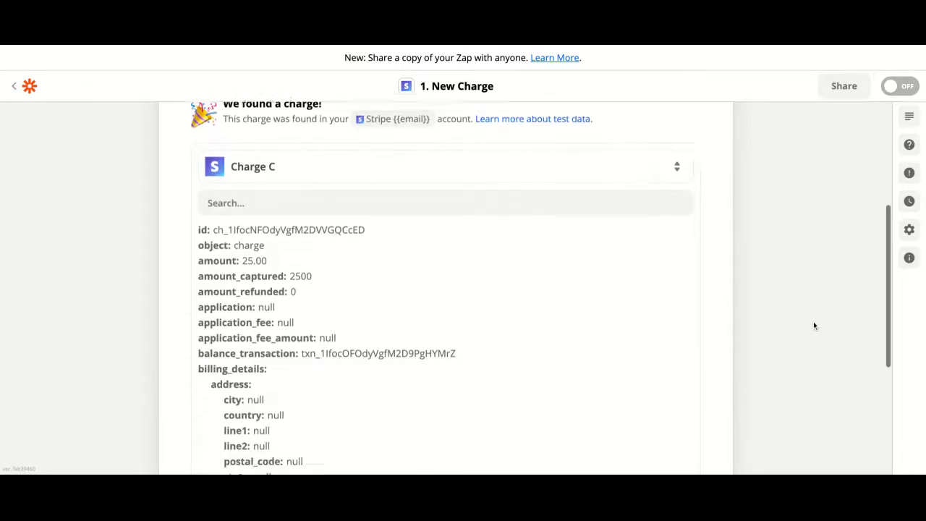
scroll(813, 326, "down", 3)
left_click(474, 279)
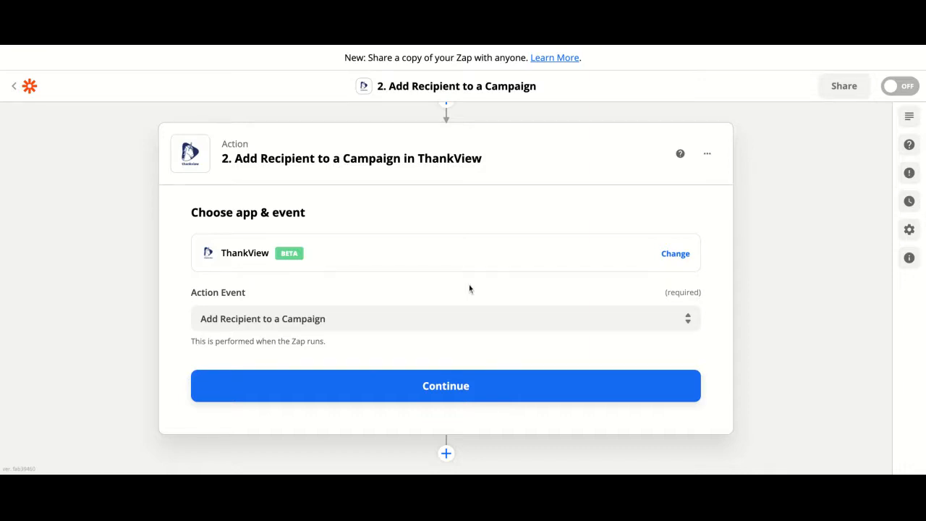
- Accept the Add Recipient to a Campaign event and select the ThankView training account for the action
left_click(425, 389)
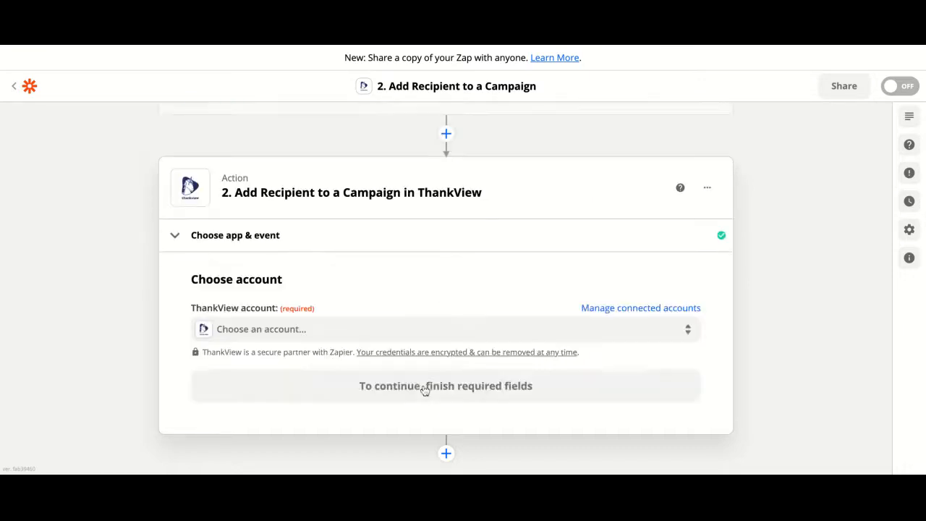
left_click(309, 331)
left_click(216, 435)
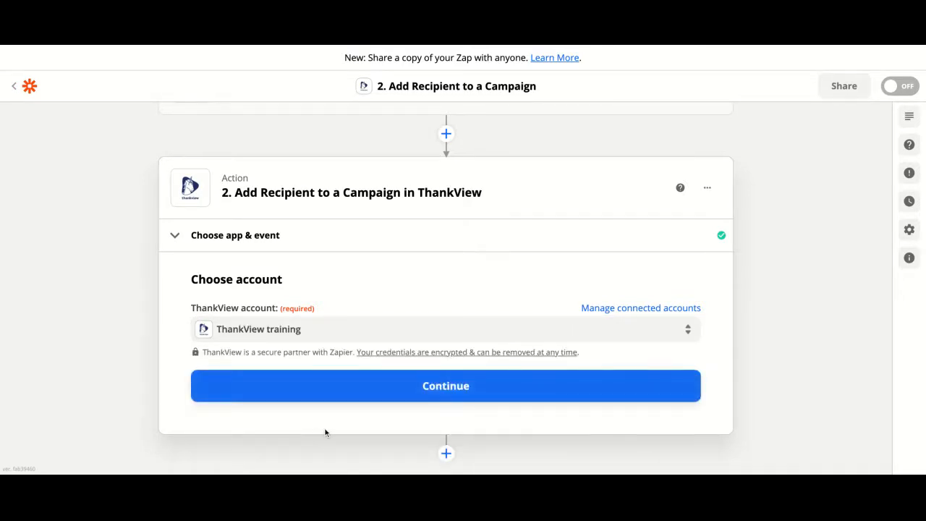
left_click(416, 396)
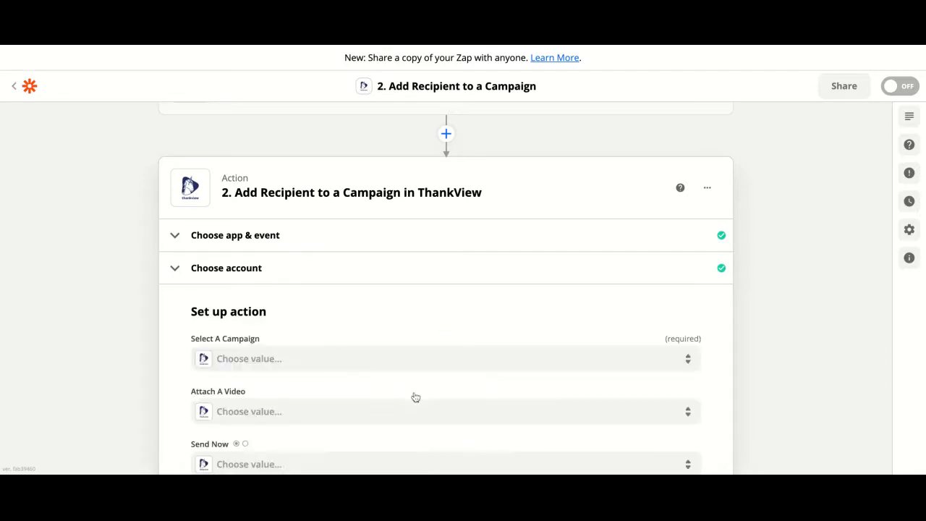
- Select the campaign "giving day appeal 2021" in the action setup
scroll(737, 327, "down", 3)
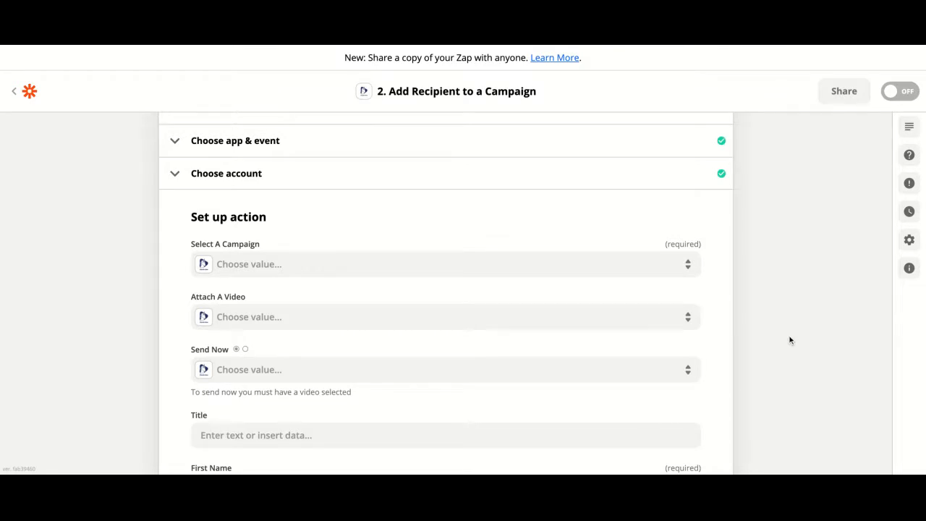
left_click(269, 273)
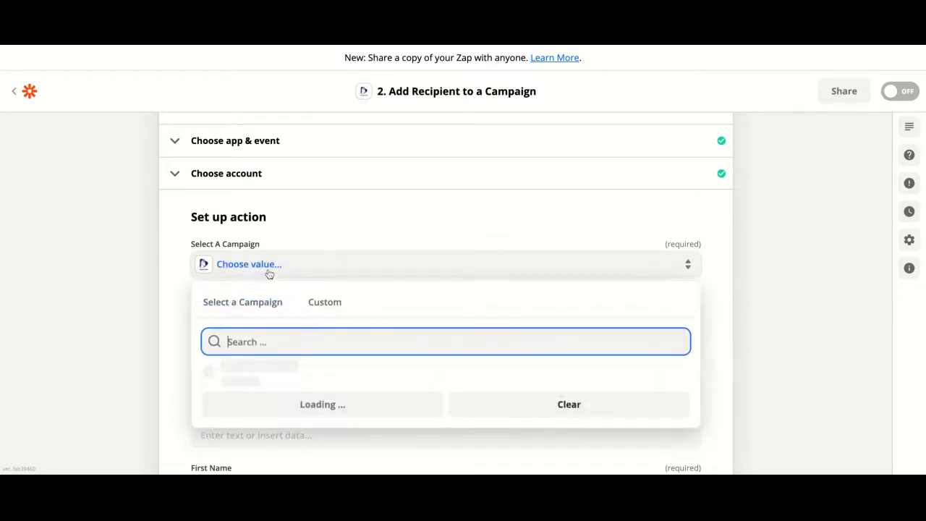
left_click(239, 381)
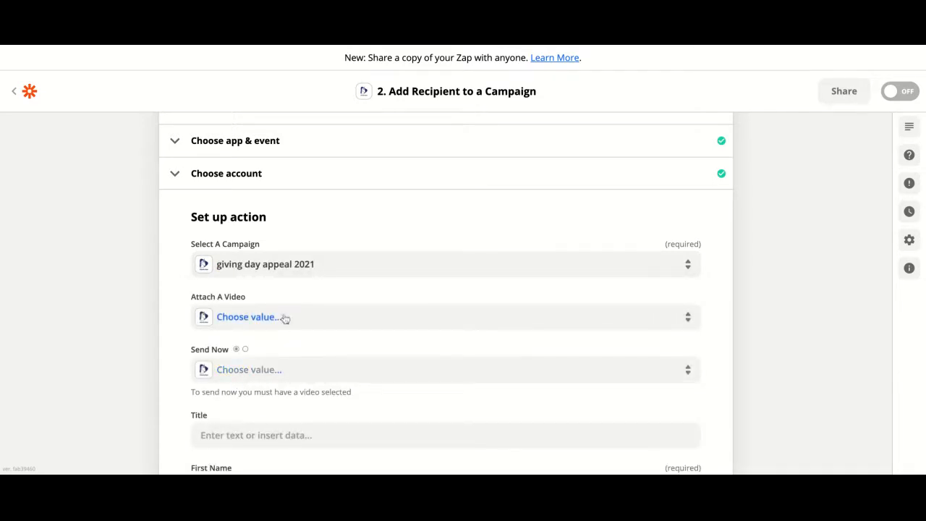
- Map the recipient's First Name to the Card Name from the Stripe charge
scroll(145, 377, "down", 2)
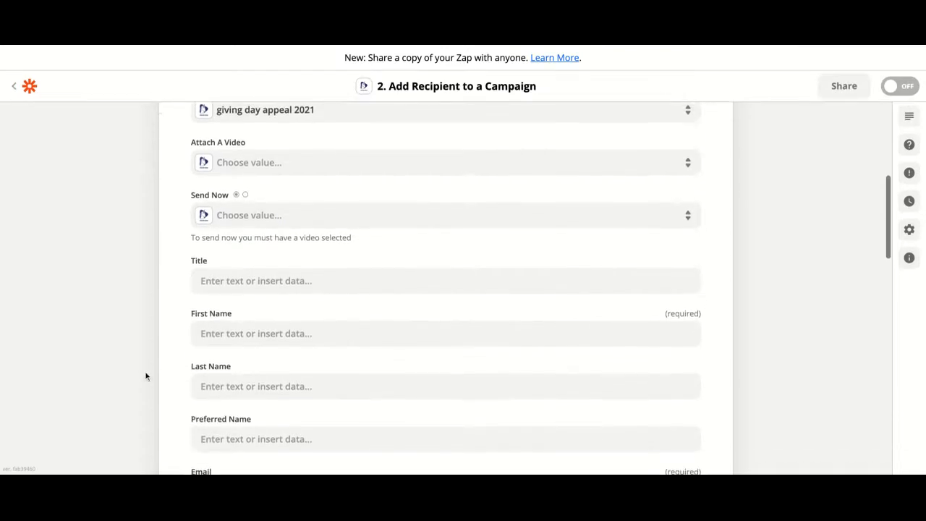
scroll(146, 376, "down", 1)
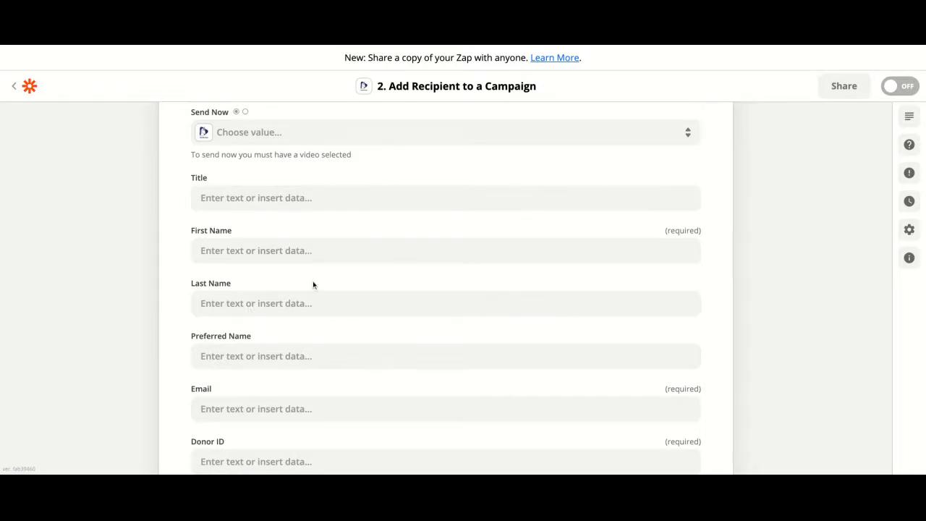
left_click(296, 250)
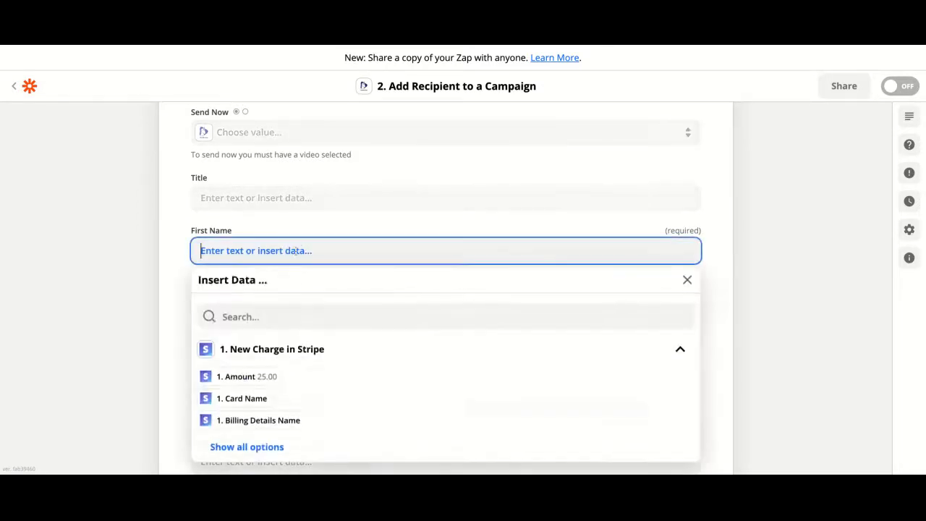
left_click(241, 399)
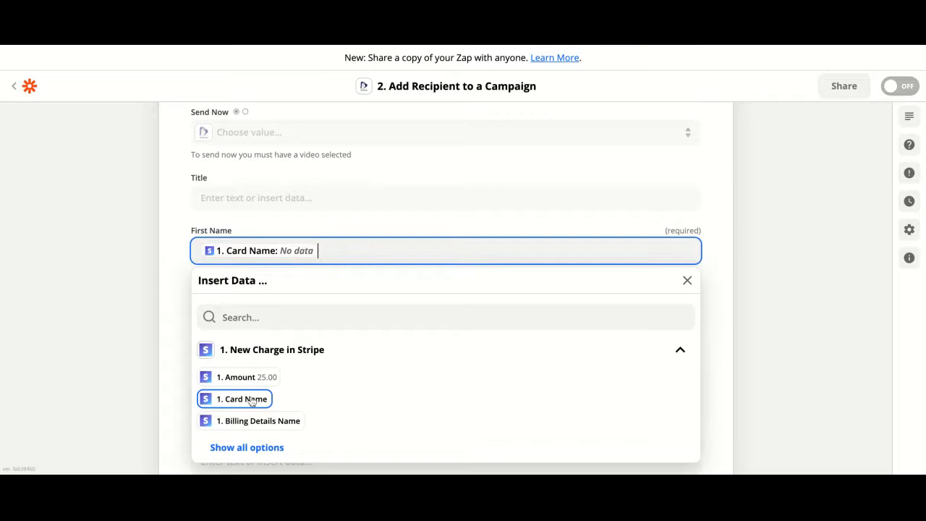
left_click(184, 384)
- Find the email data from the Stripe charge and map the recipient's Email to Cust Email
left_click(240, 418)
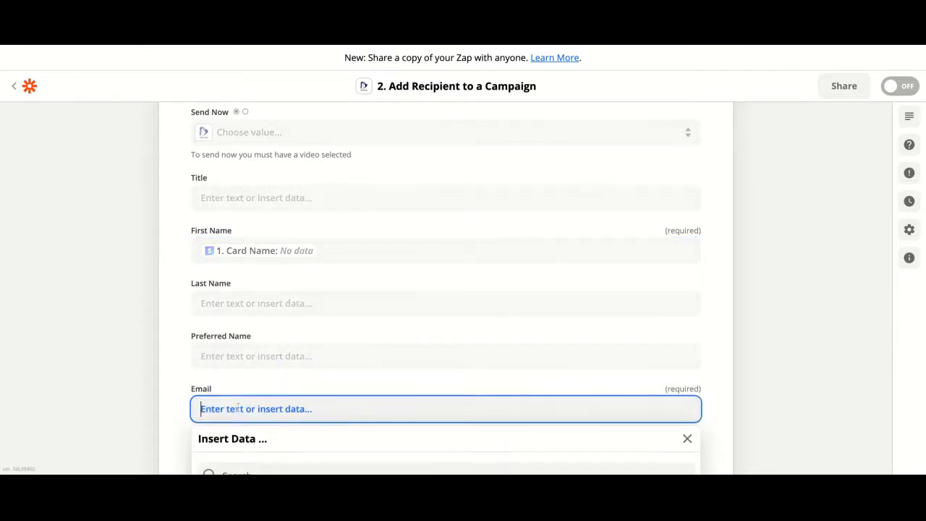
left_click(249, 362)
type("email")
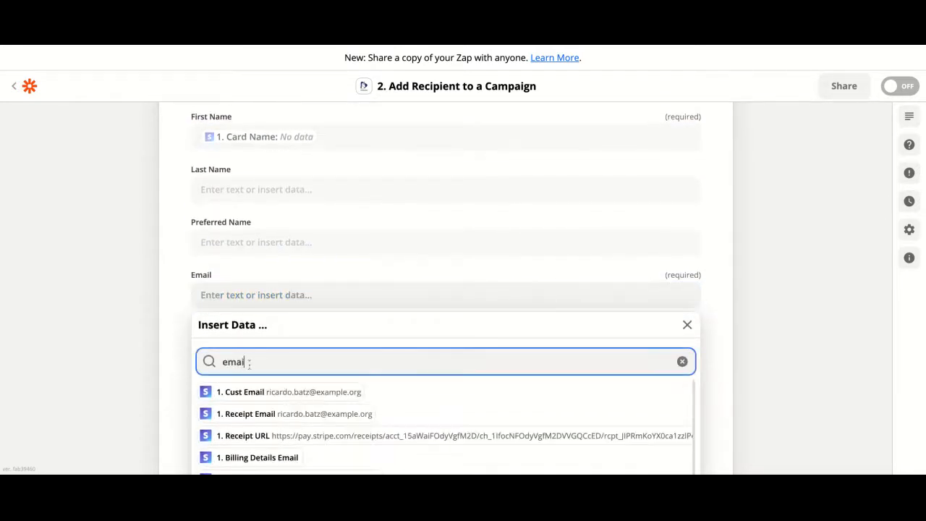
left_click(246, 391)
left_click(164, 387)
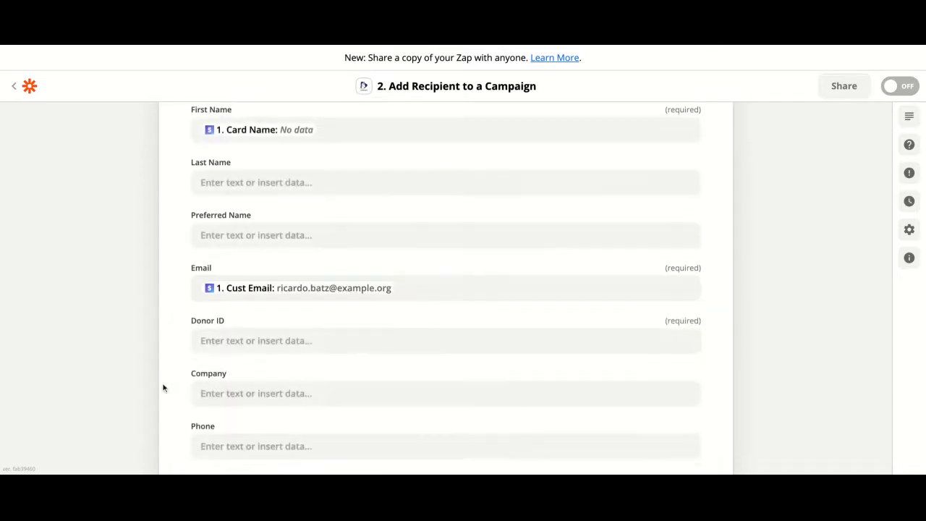
- Find the id data from the Stripe charge and map the recipient's Donor ID to ID
scroll(164, 387, "down", 3)
left_click(262, 230)
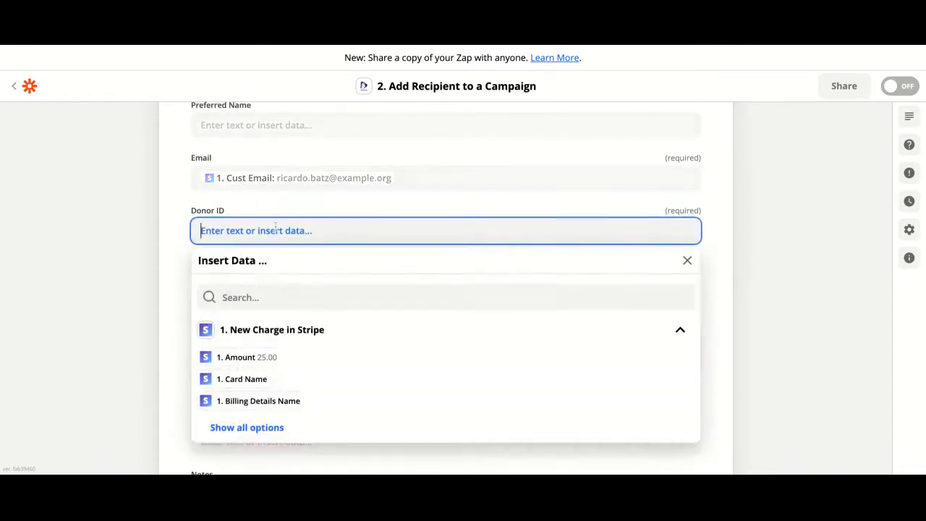
left_click(259, 298)
type("id")
left_click(261, 371)
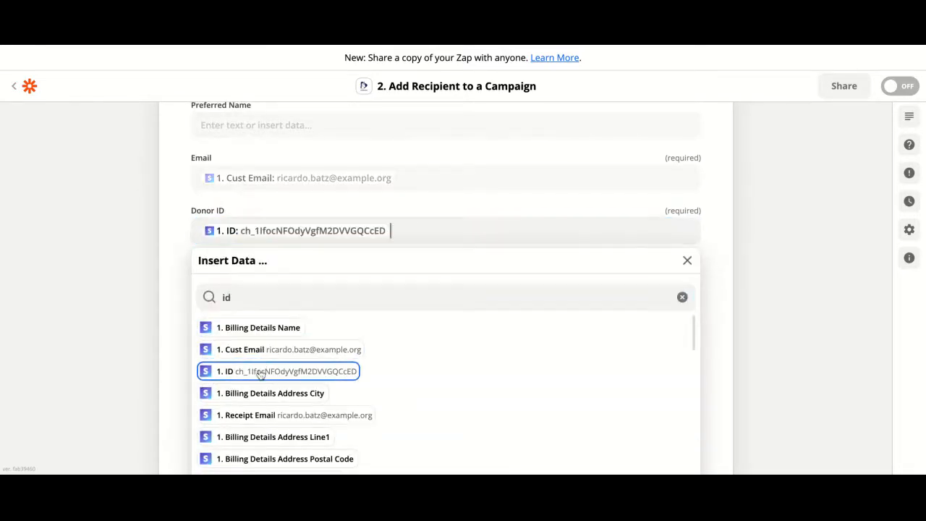
left_click(122, 373)
- Leave the remaining recipient fields empty, finish the action setup and skip the action test
scroll(122, 373, "down", 5)
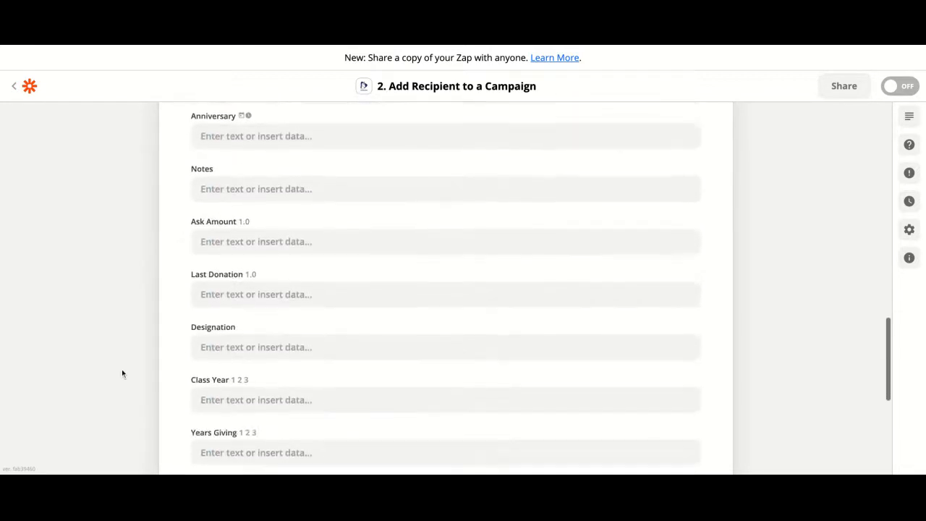
scroll(122, 374, "down", 5)
left_click(301, 394)
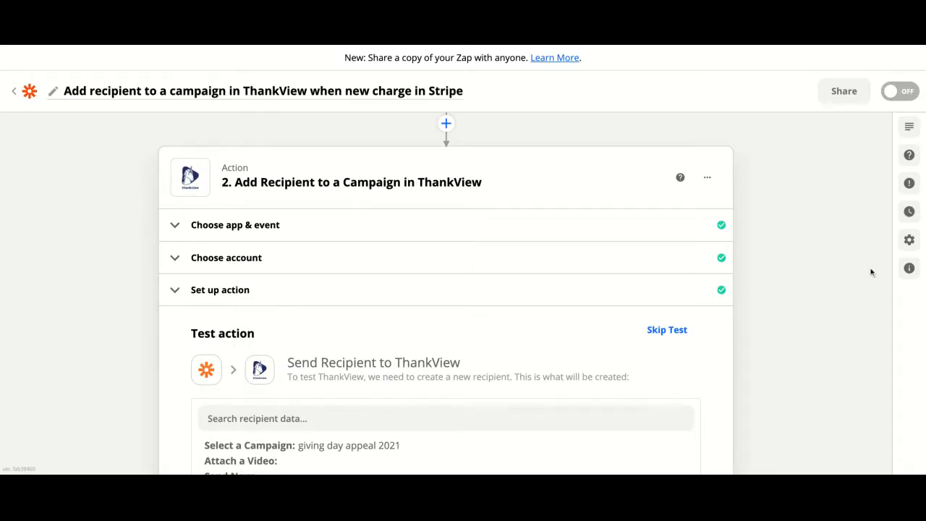
left_click(666, 331)
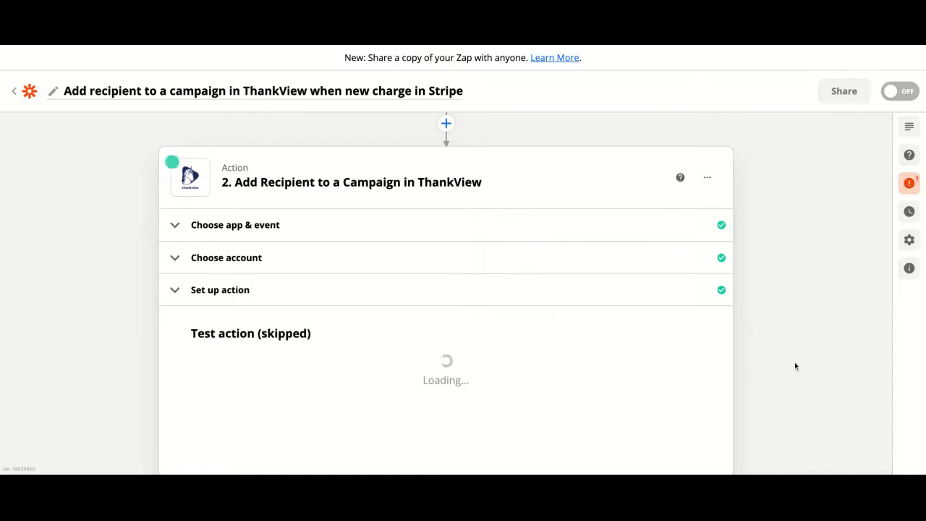